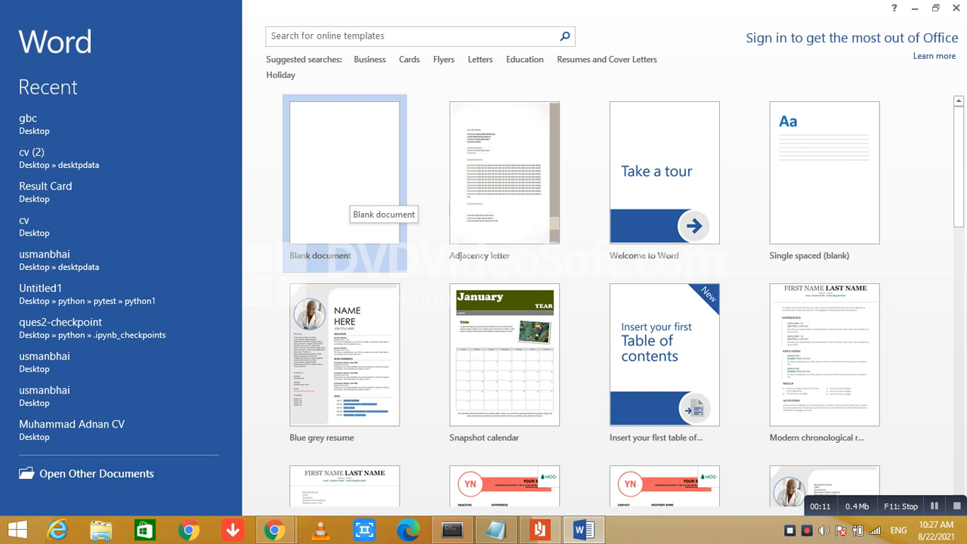
Create a new blank document
click(350, 198)
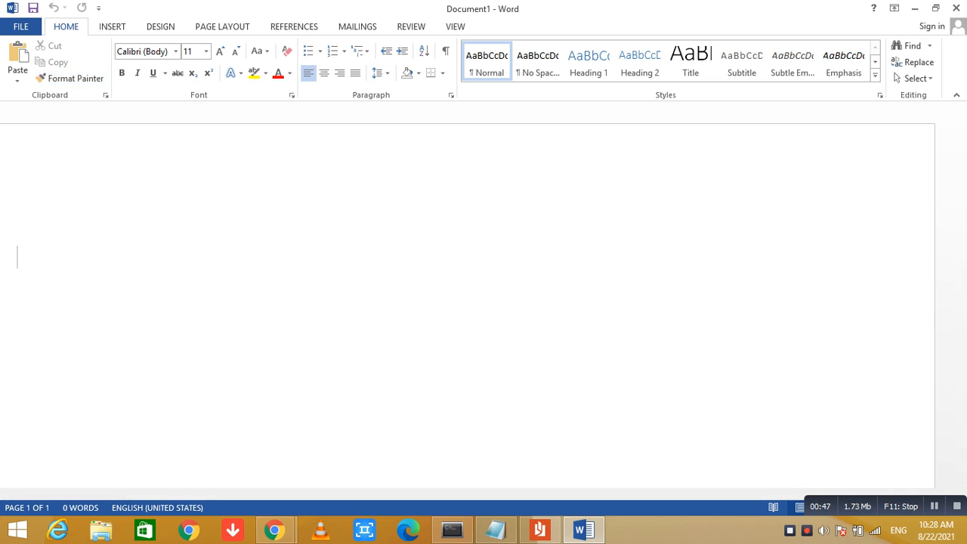
click(112, 26)
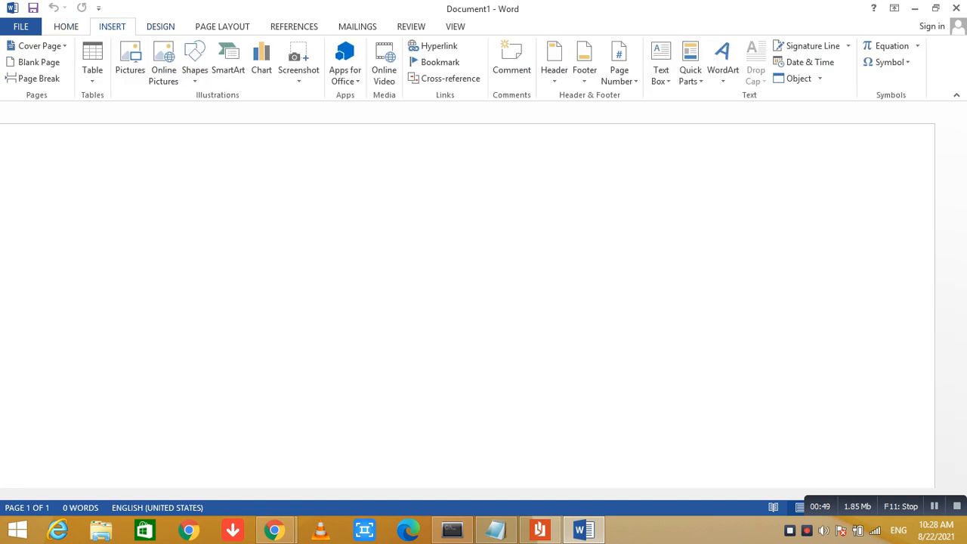
click(160, 26)
click(222, 27)
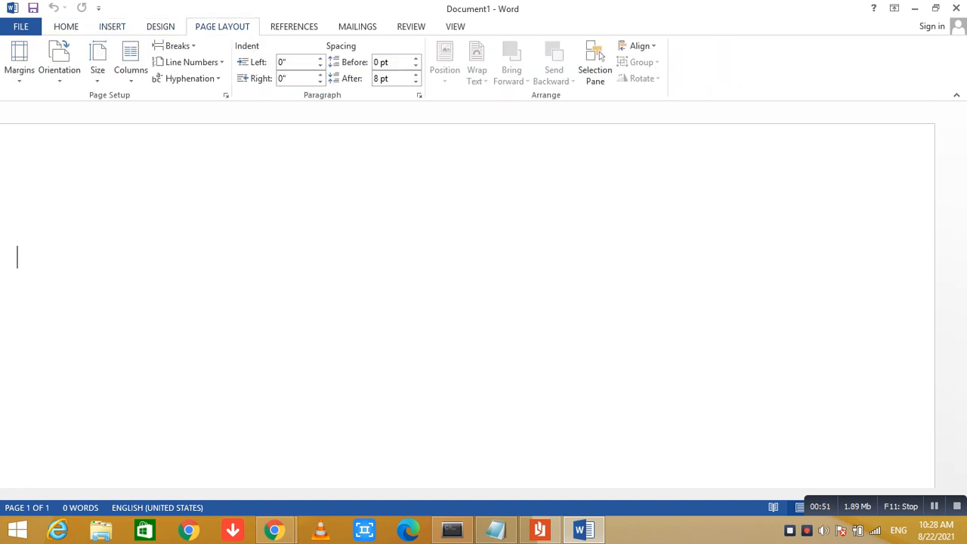
click(294, 27)
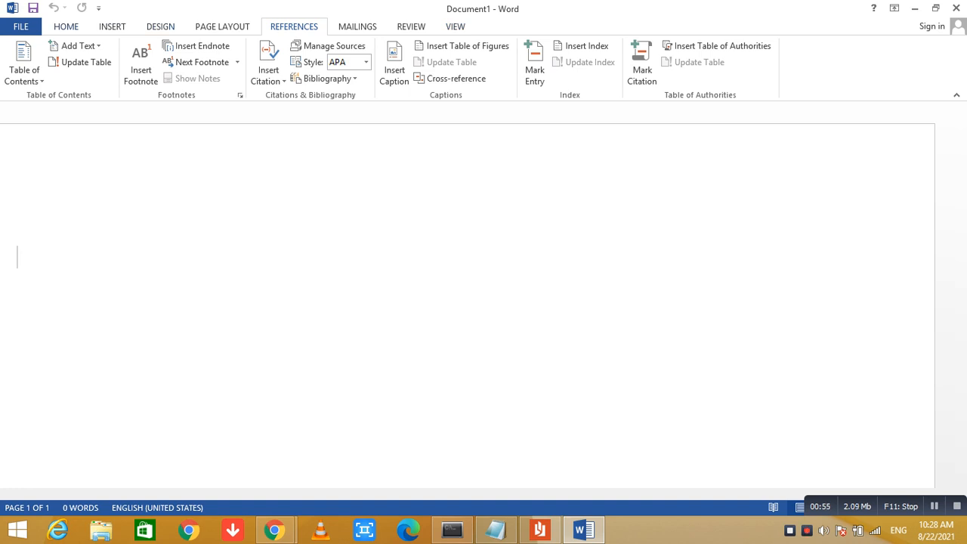
click(65, 26)
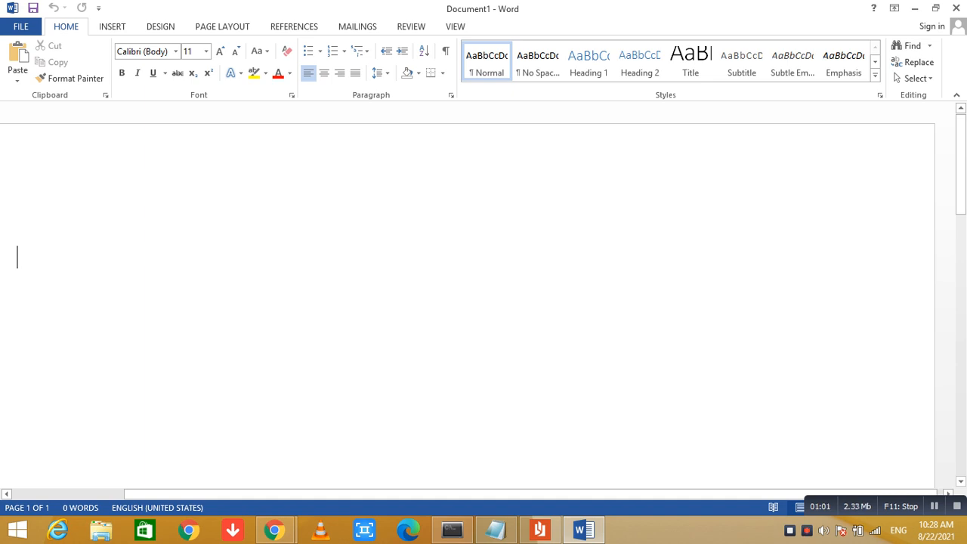
Write the greeting line "Hi! My Name Is" followed by the person's full name at the start of the document
text(h)
key(BackSpace)
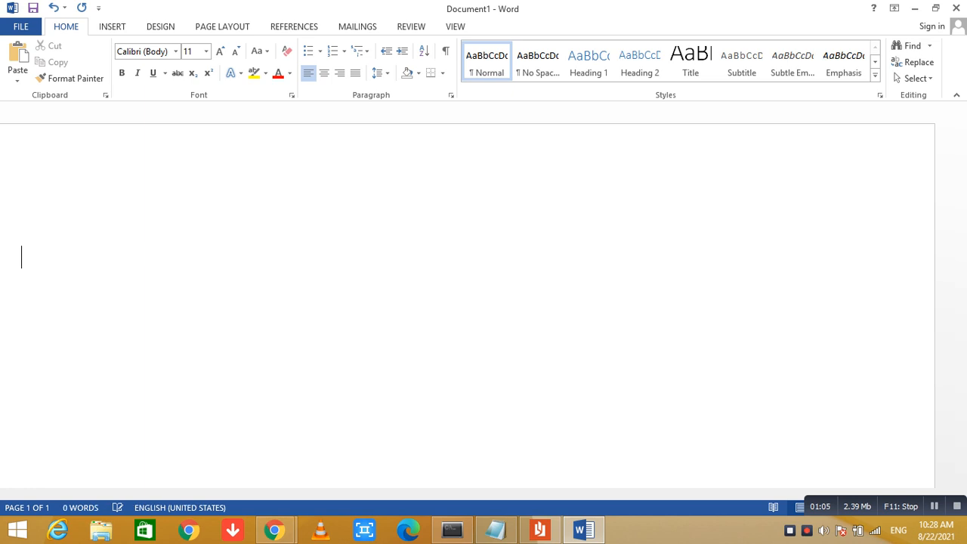
text(Hi)
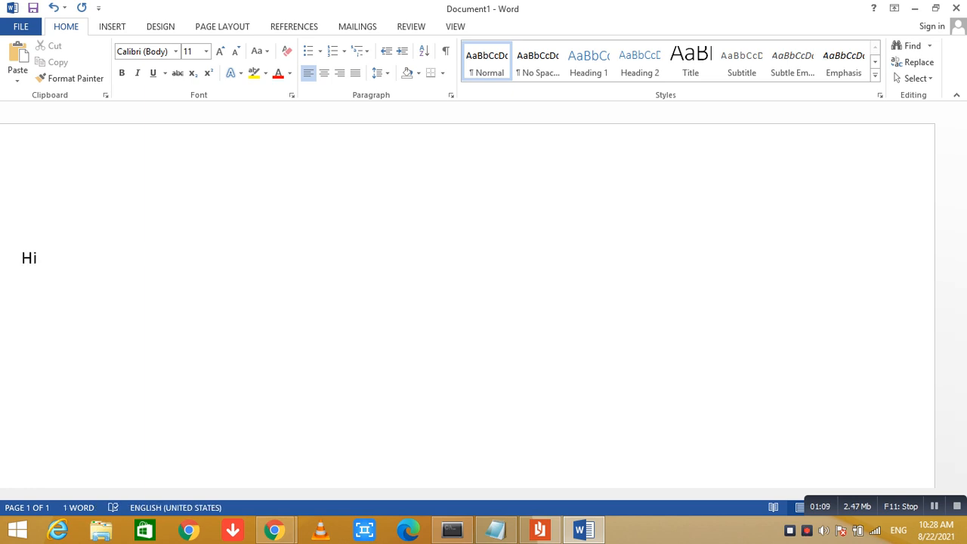
text(! My N)
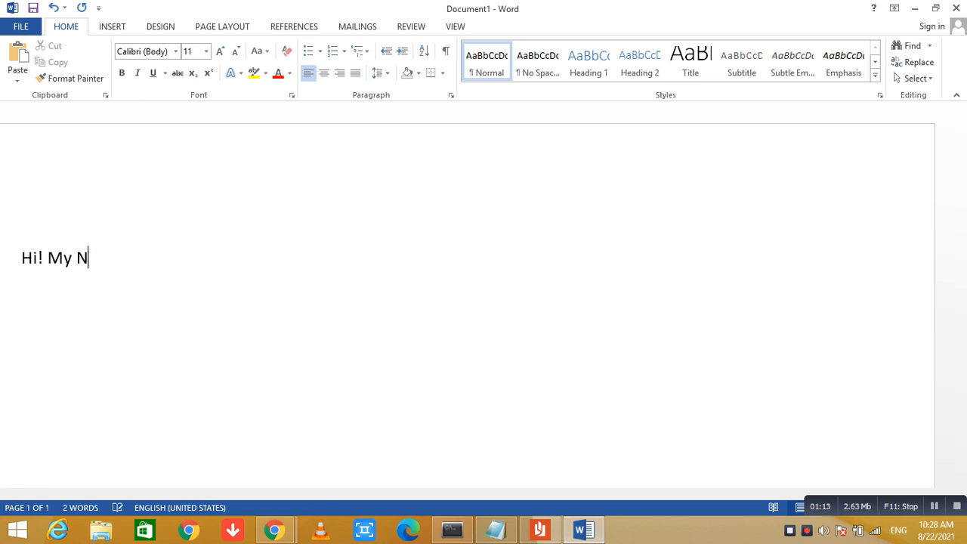
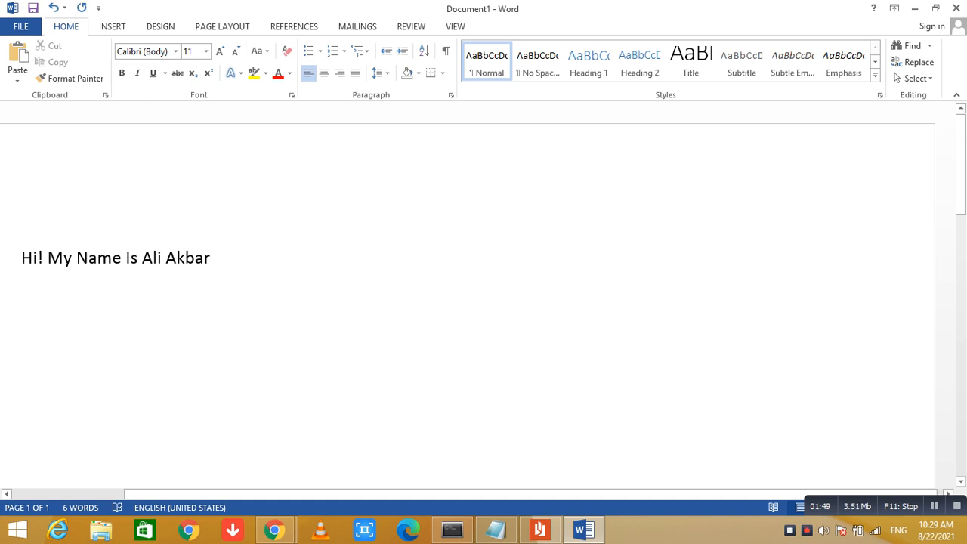
Select the whole greeting line and set its font size to 26
key(Home)
key(shift+Right)
key(shift+Right)
key(shift+Right)
key(shift+Right)
key(shift+Right)
key(shift+Right)
key(shift+Right)
key(shift+Right)
key(shift+Right)
key(shift+Right)
key(shift+Right)
key(shift+Right)
key(shift+Right)
key(shift+Right)
key(shift+Right)
key(shift+Right)
key(shift+Right)
key(shift+Right)
key(shift+Right)
key(shift+Right)
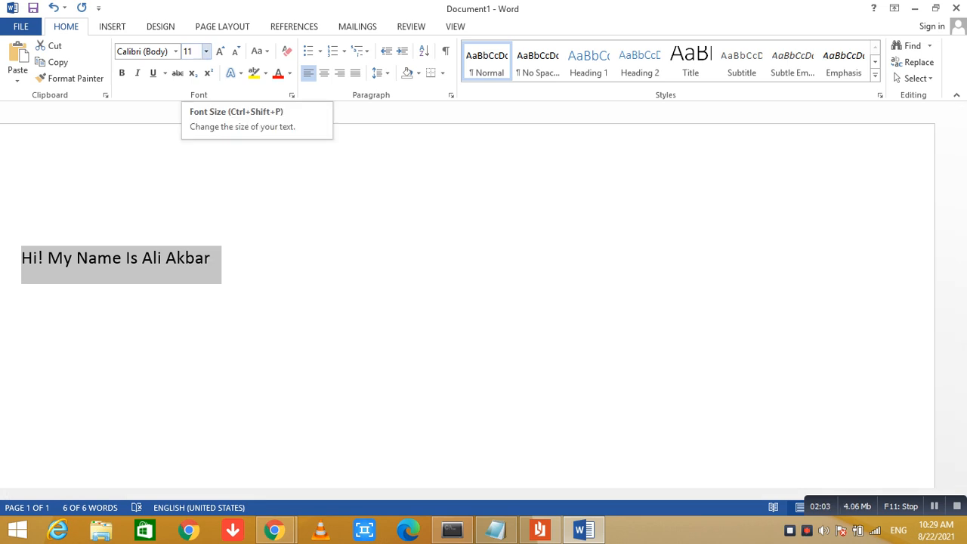
click(206, 52)
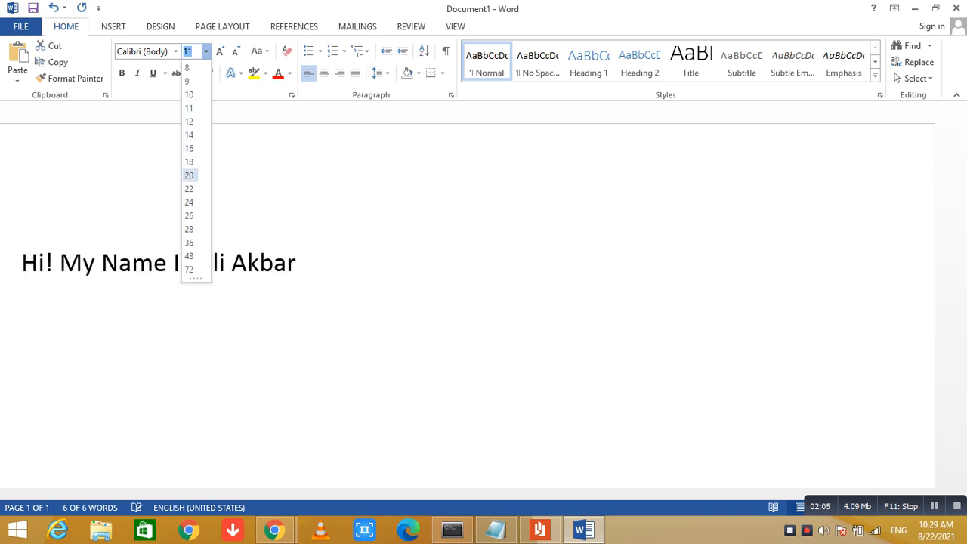
click(189, 215)
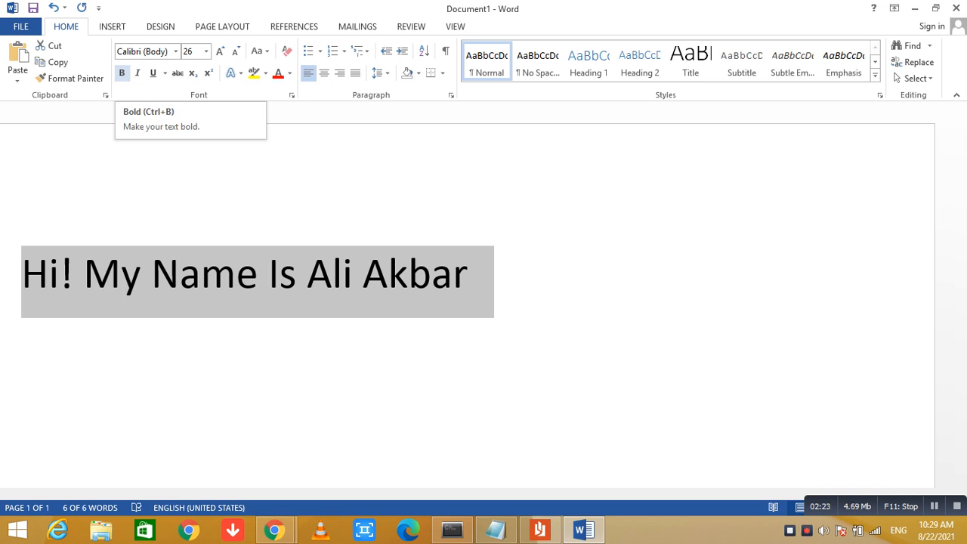
Make the selected greeting line bold, italic and underlined
click(121, 73)
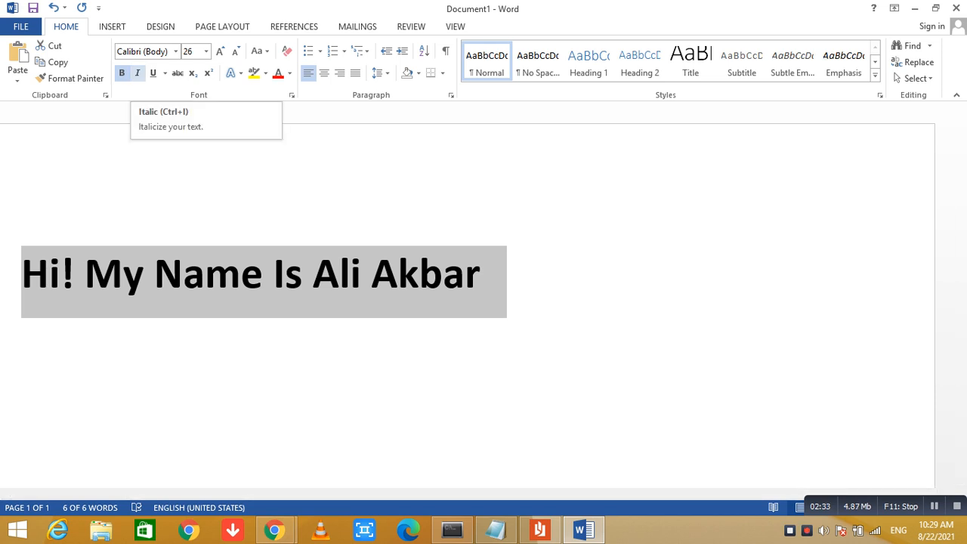
click(137, 73)
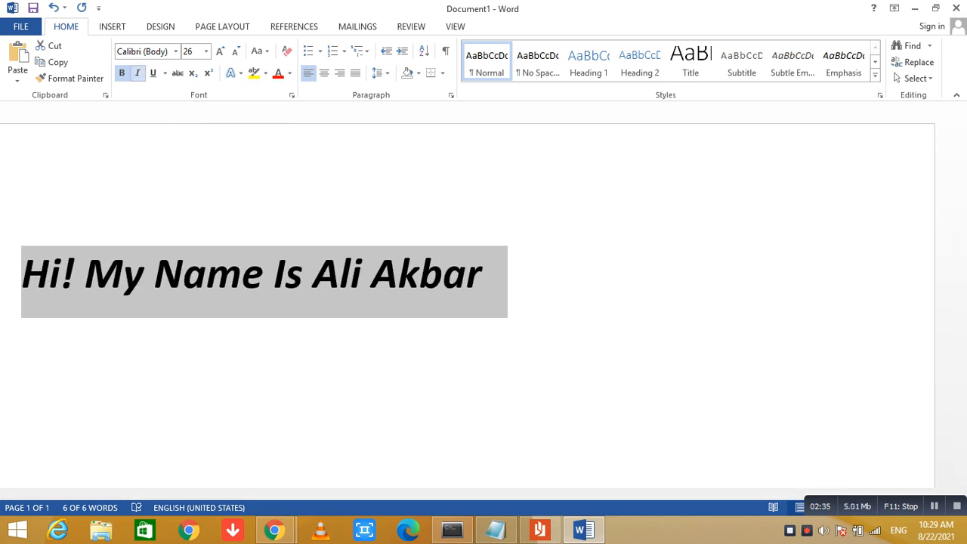
click(152, 73)
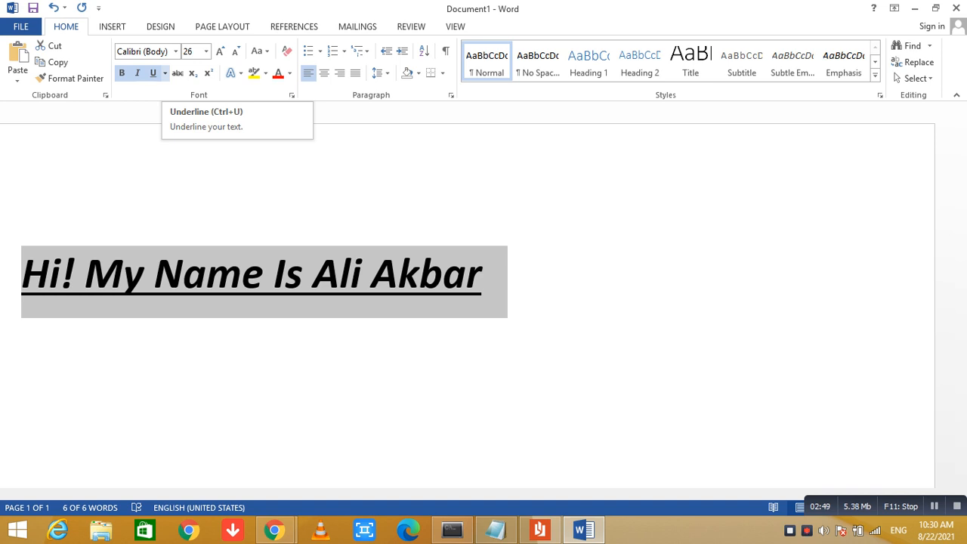
Change the greeting line's underline to the wave style and colour it with the standard blue
click(165, 73)
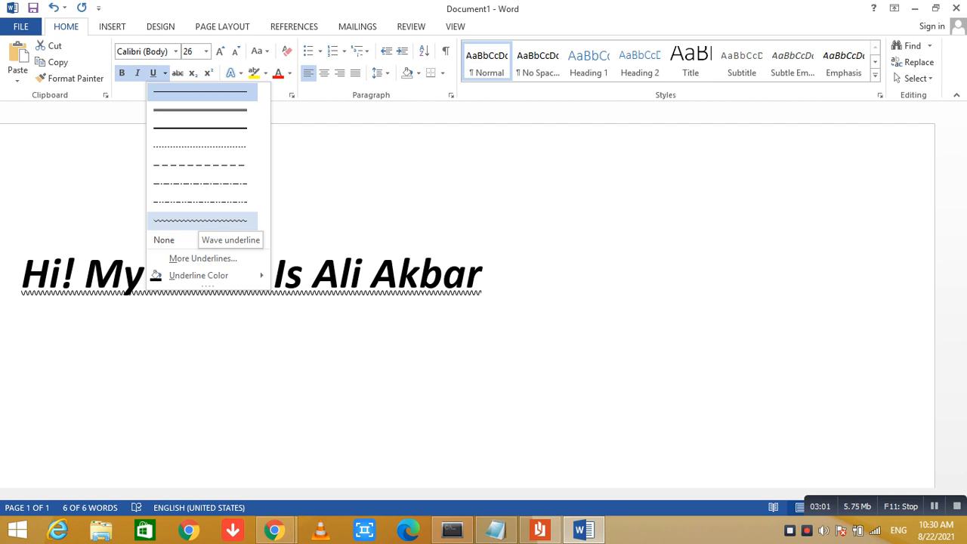
click(200, 220)
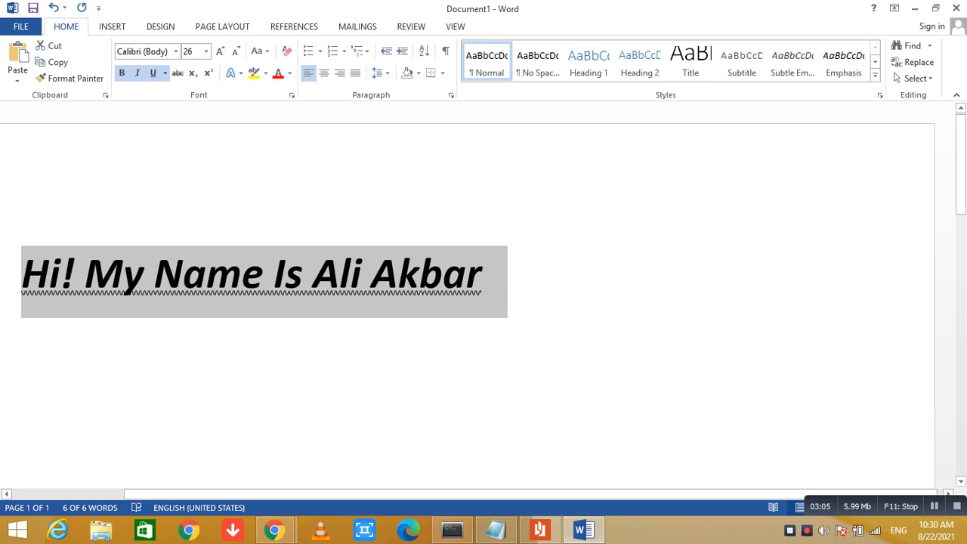
click(165, 73)
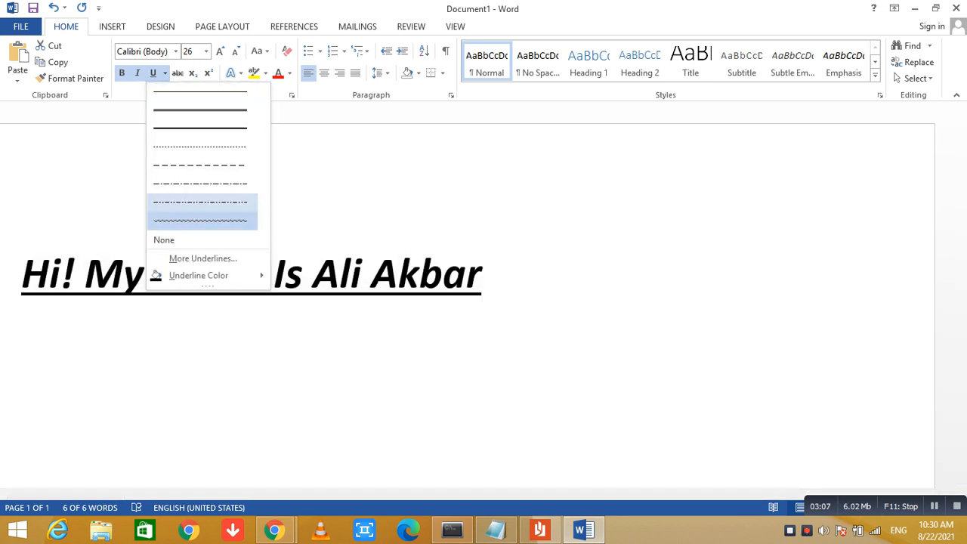
mouse_move(208, 275)
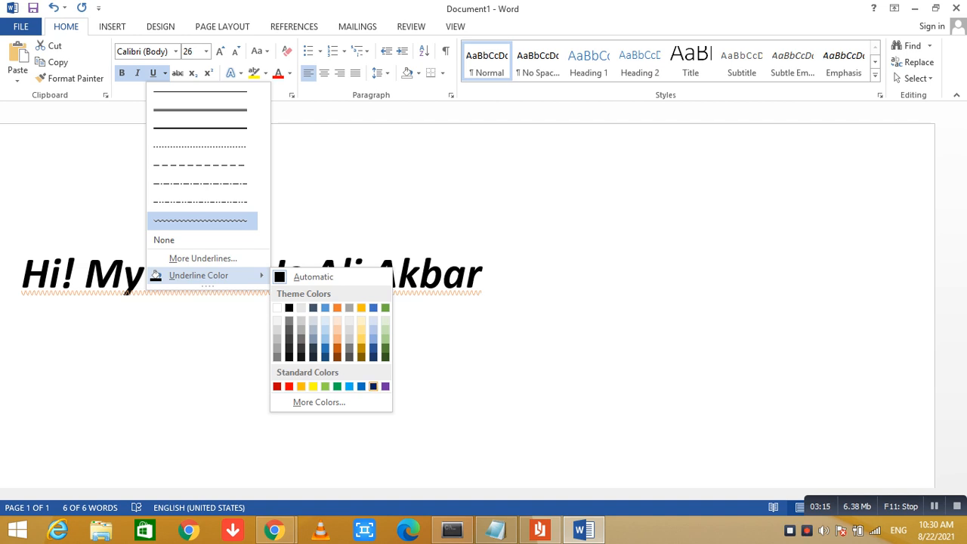
click(362, 386)
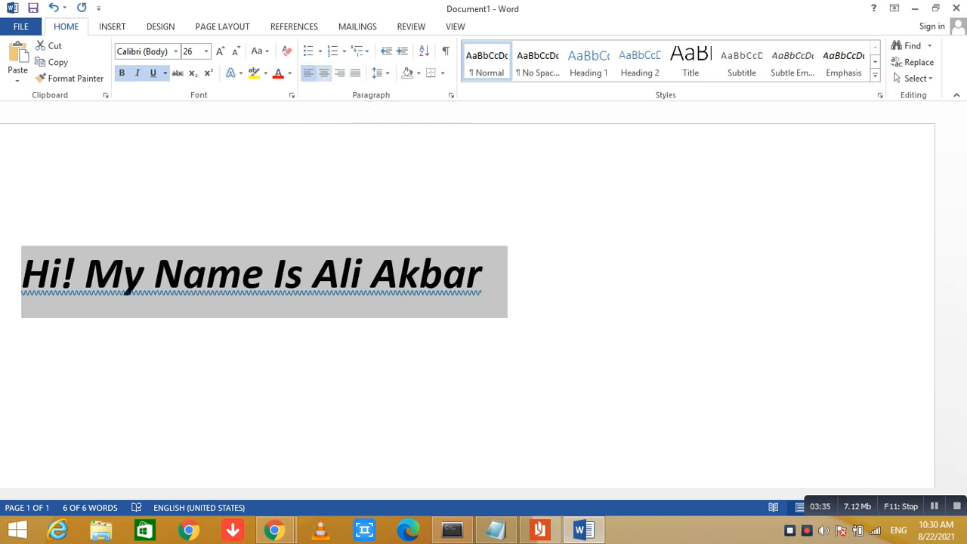
Try centred, right and justified alignment on the greeting line, finishing with it centred on the page
click(325, 73)
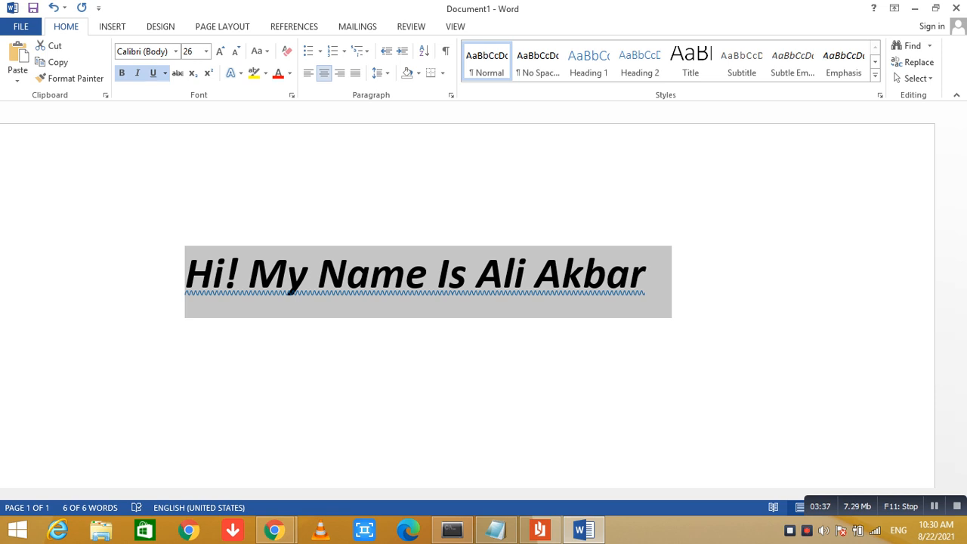
key(ctrl+r)
key(ctrl+j)
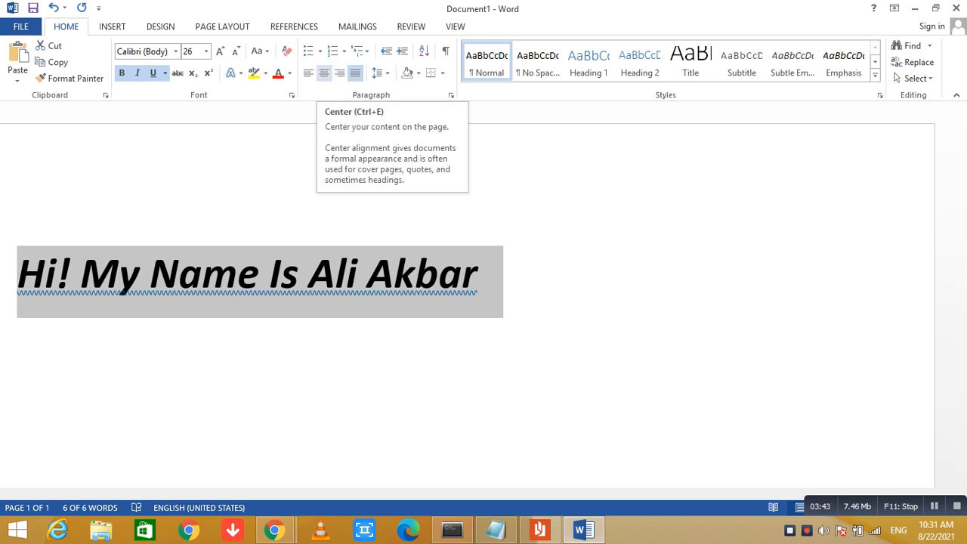
click(324, 72)
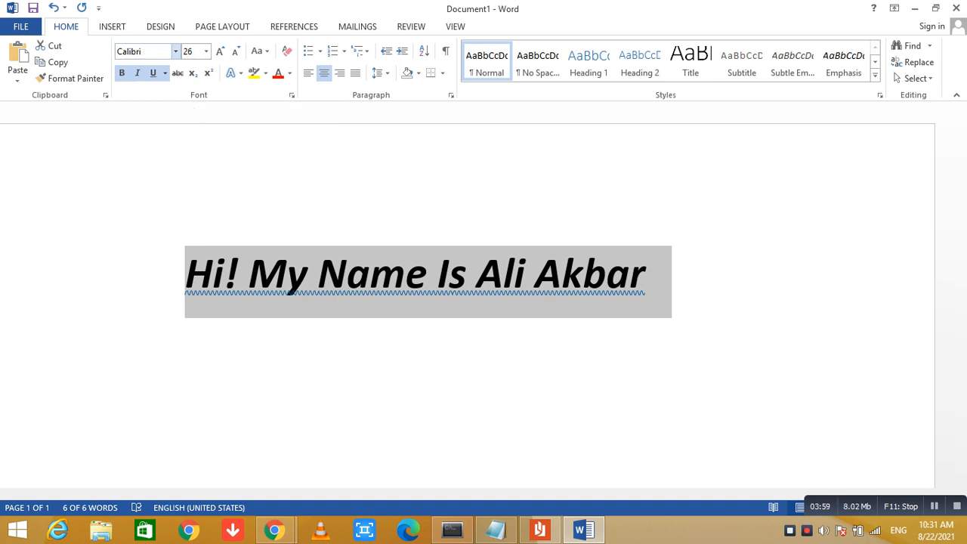
Change the greeting line's font to DaunPenh
click(175, 51)
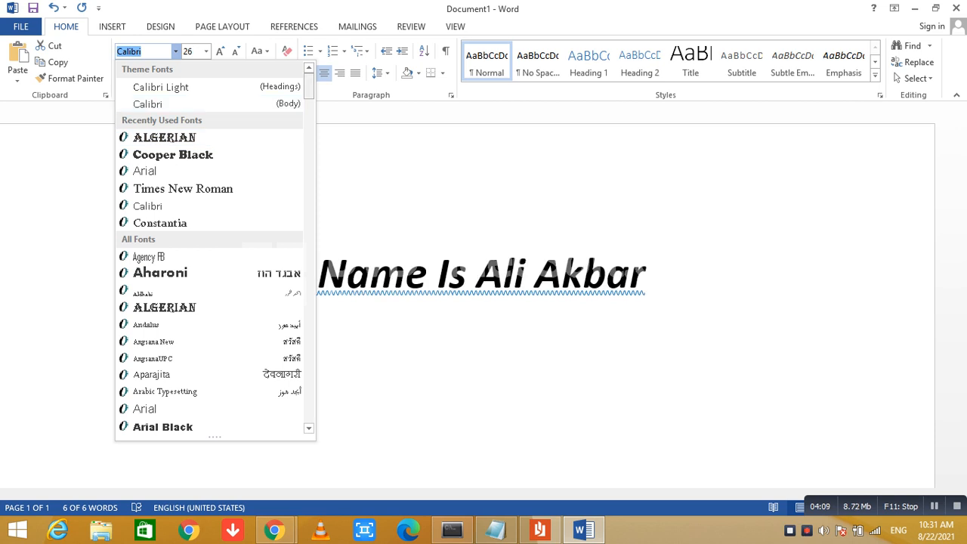
scroll(189, 125, down, 20)
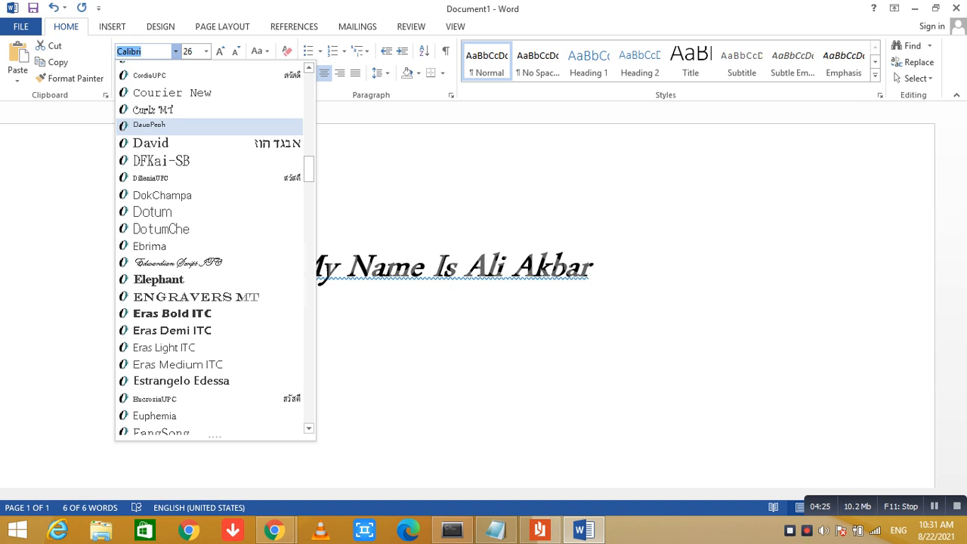
click(151, 124)
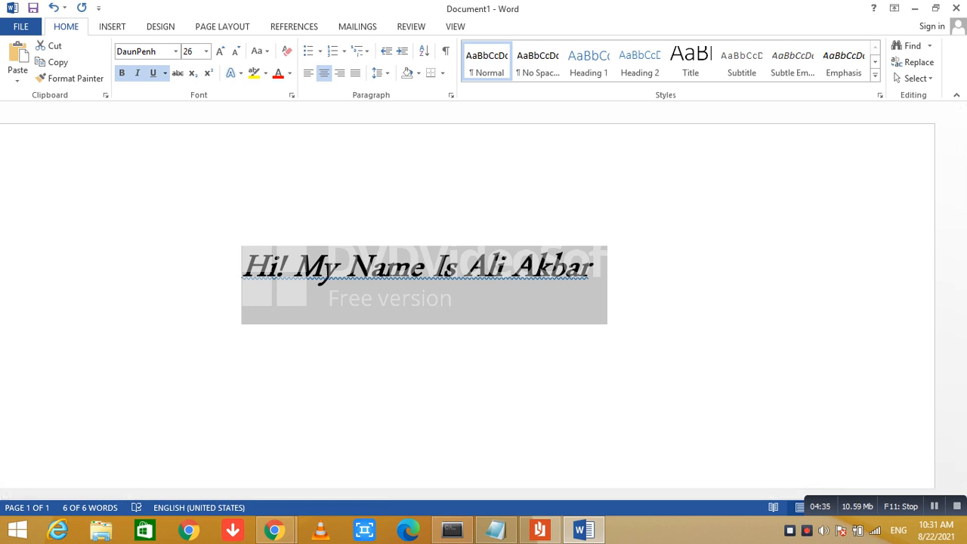
Apply the orange-outlined white text effect to the greeting line and give it the second inner shadow variation
click(236, 73)
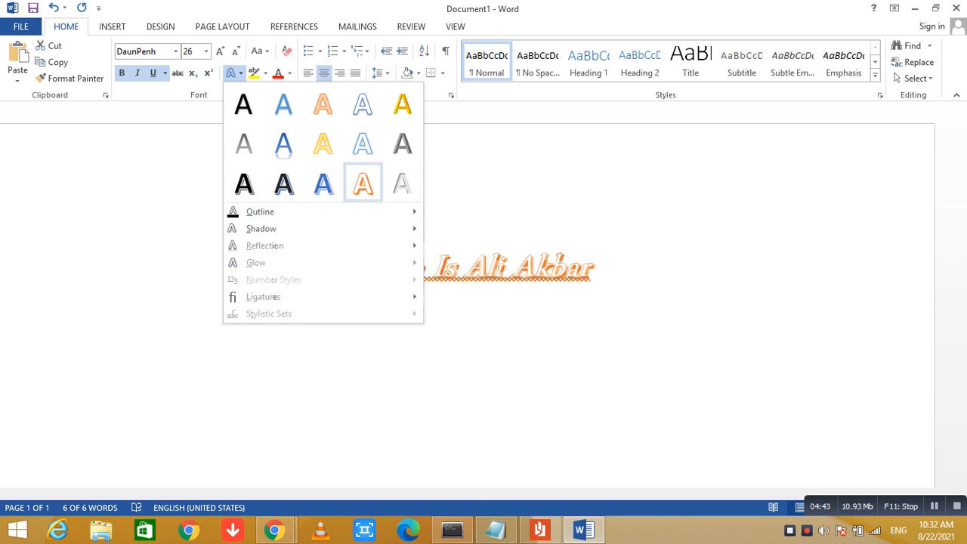
click(363, 184)
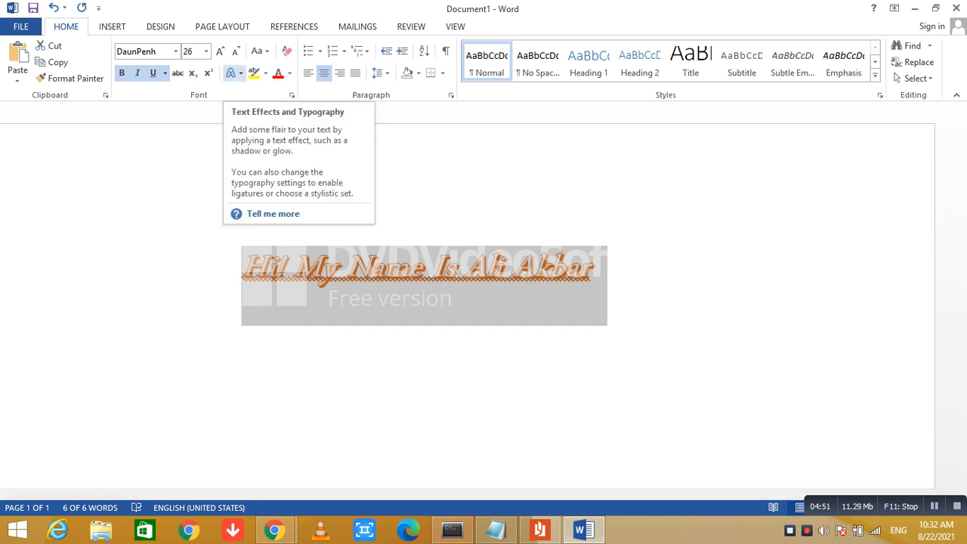
click(234, 72)
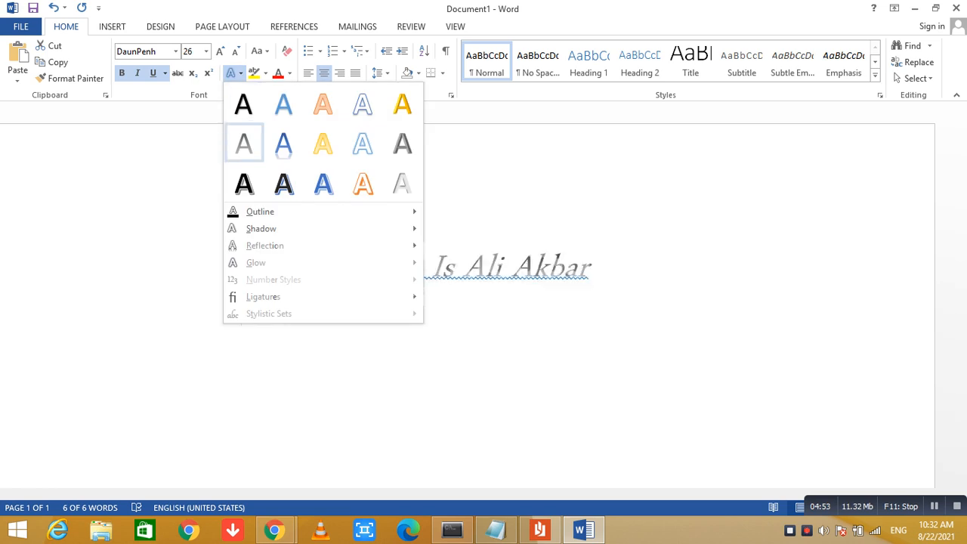
mouse_move(260, 228)
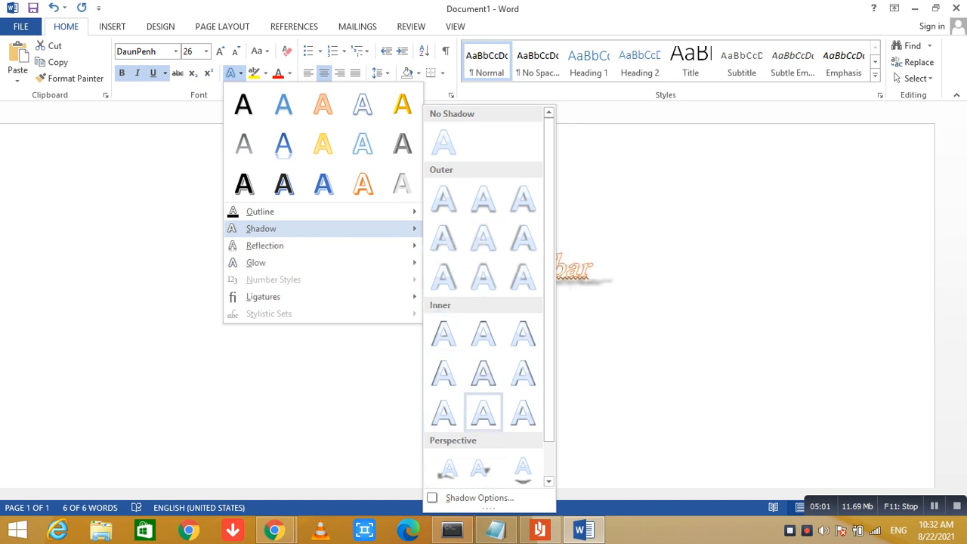
click(484, 333)
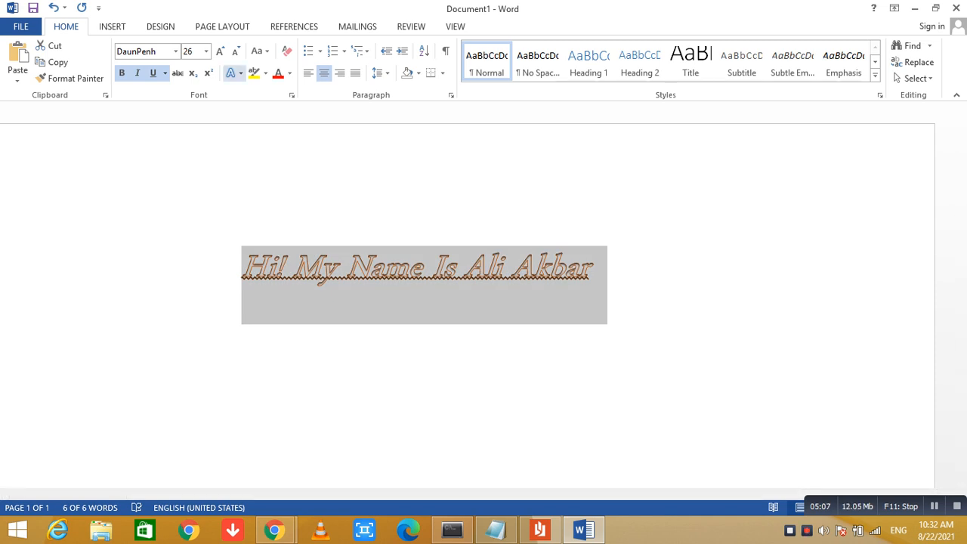
Add the second reflection variation to the greeting line and start a new paragraph below it
click(235, 73)
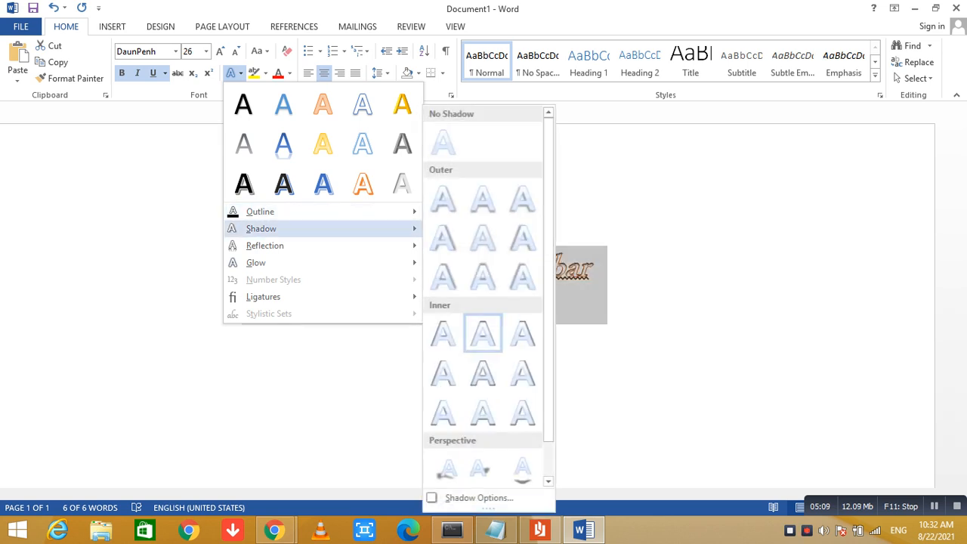
mouse_move(264, 246)
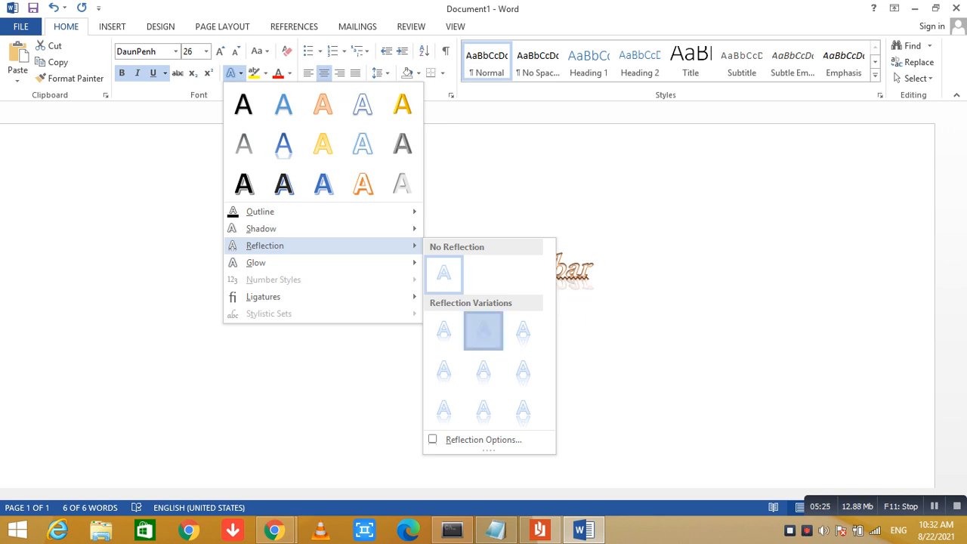
click(484, 330)
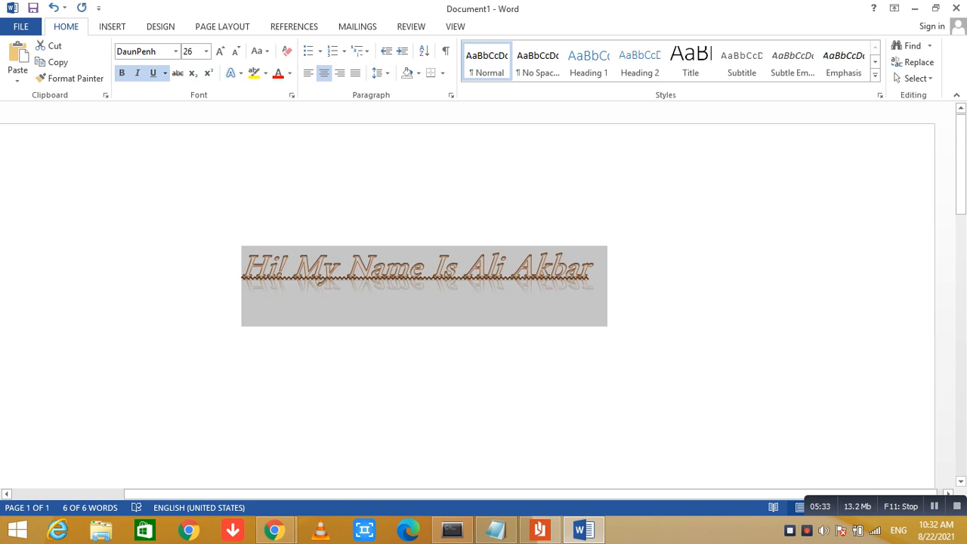
click(595, 276)
key(Return)
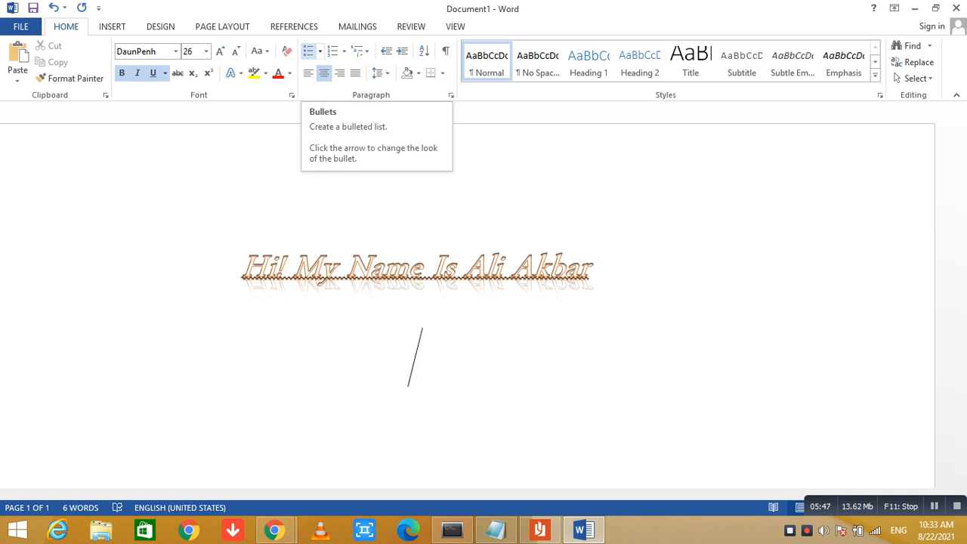
Try bulleted and numbered lists on the empty paragraph below the greeting line, look over the multilevel styles, and finish with round bullets
click(308, 50)
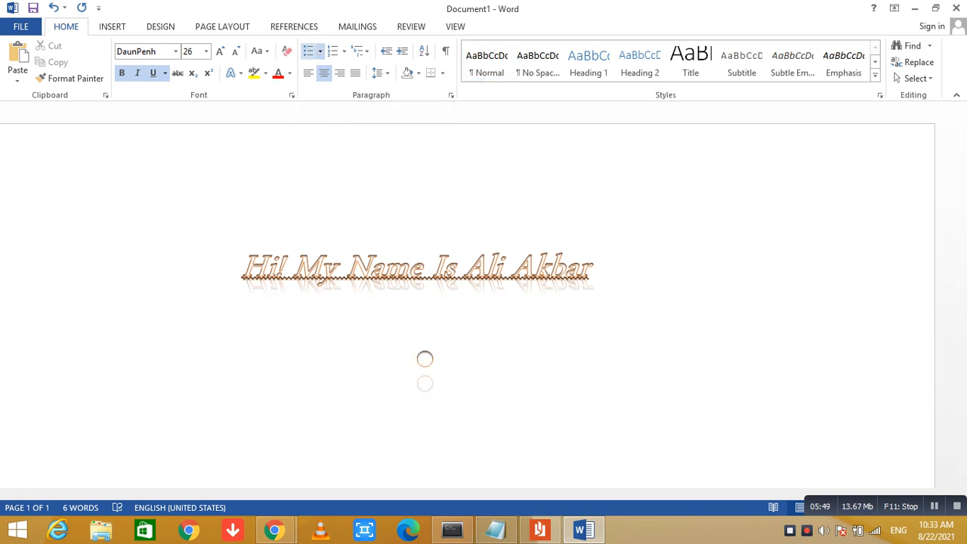
click(333, 51)
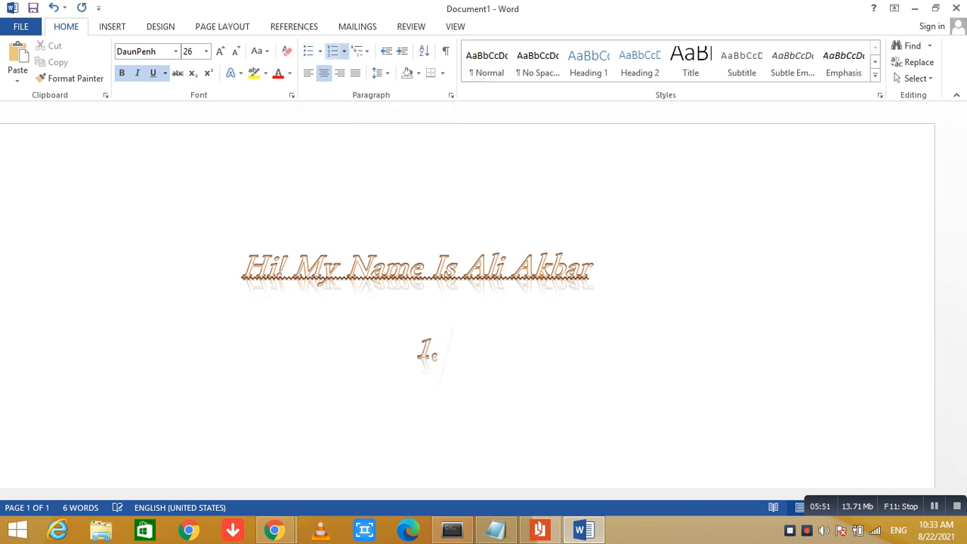
click(358, 51)
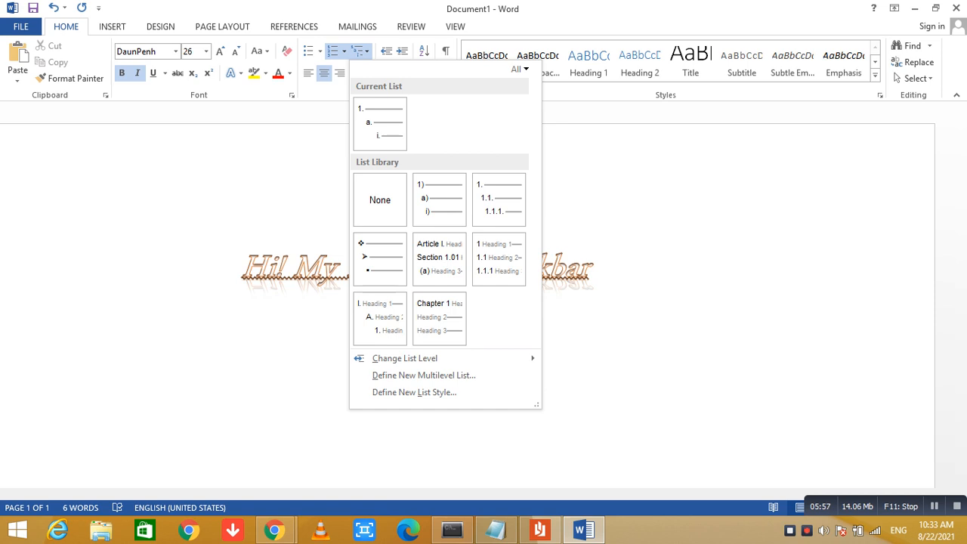
click(309, 51)
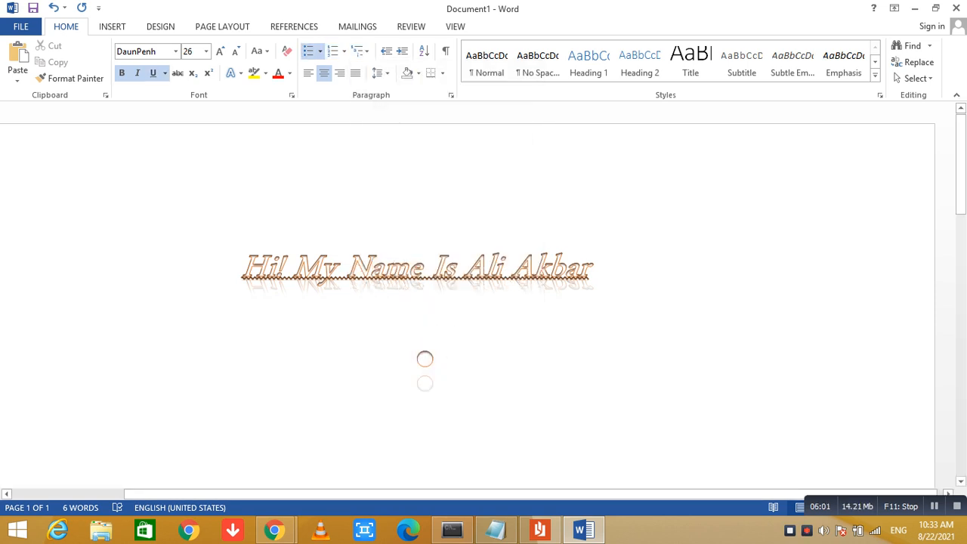
Enter two first names as separate items in the bulleted list below the greeting line
text(A)
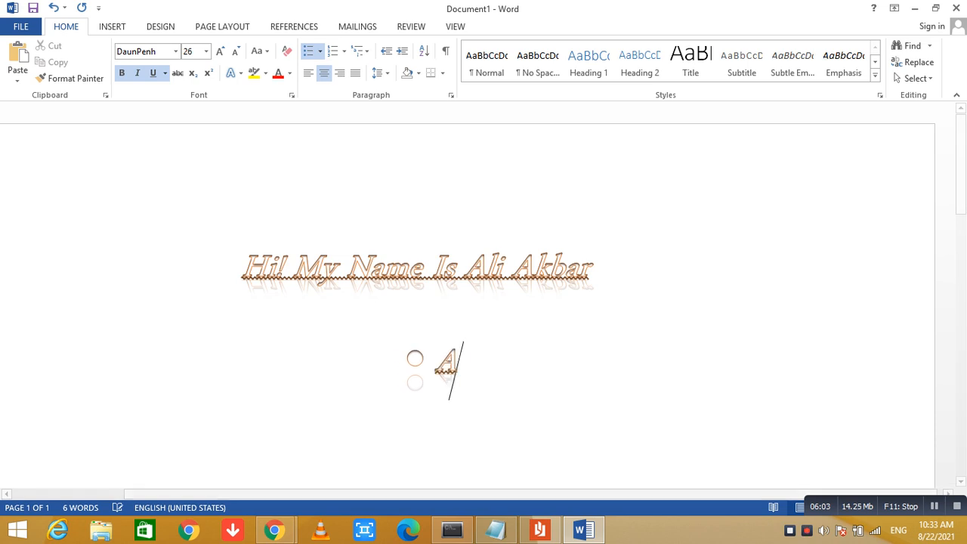
text(kmal)
key(Return)
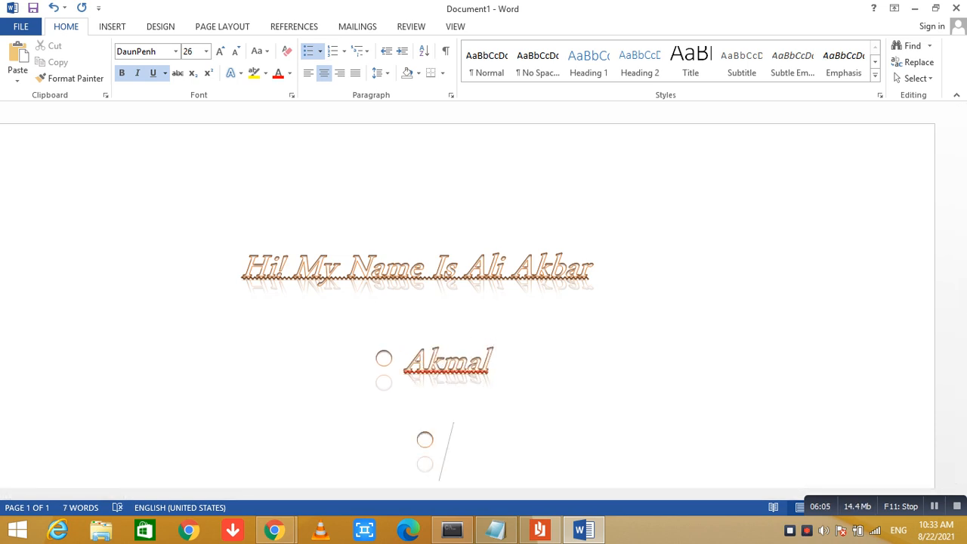
text(Ahmad)
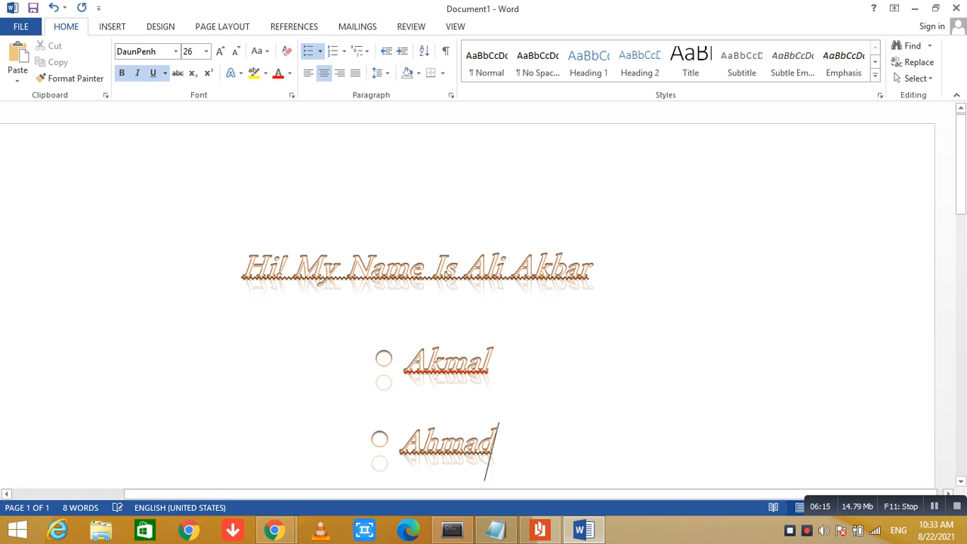
Try the No Spacing, Heading 1, Heading 2 and Normal styles on the greeting line
drag(243, 273, 608, 279)
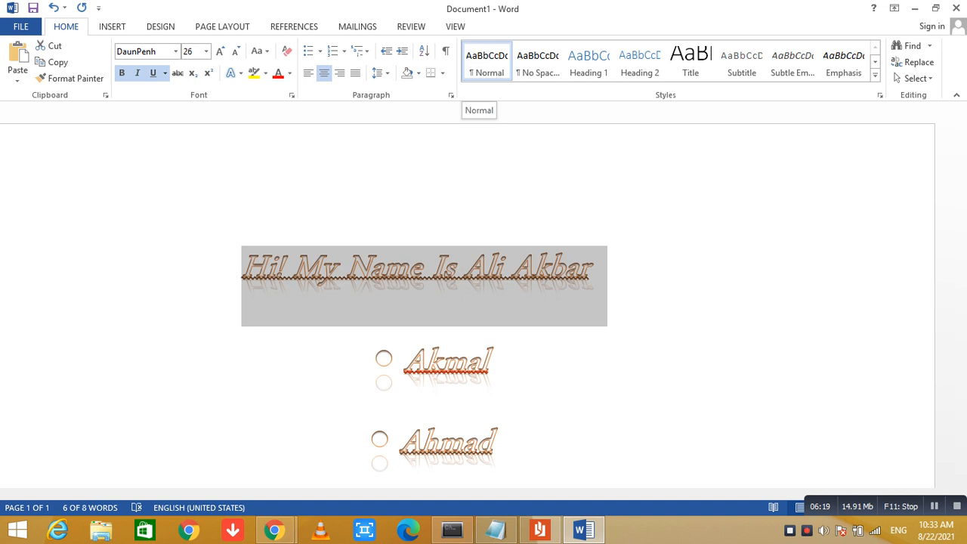
click(538, 61)
click(589, 62)
click(640, 62)
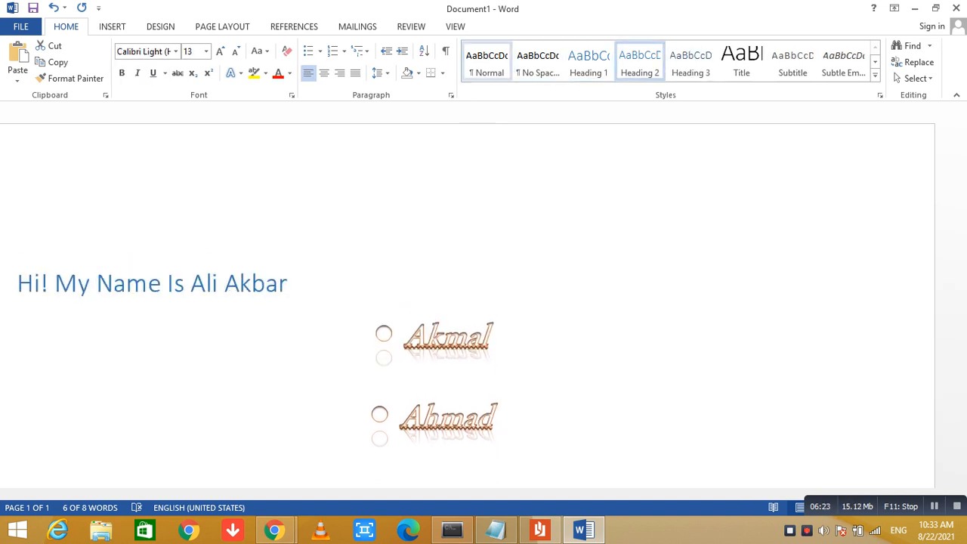
click(487, 61)
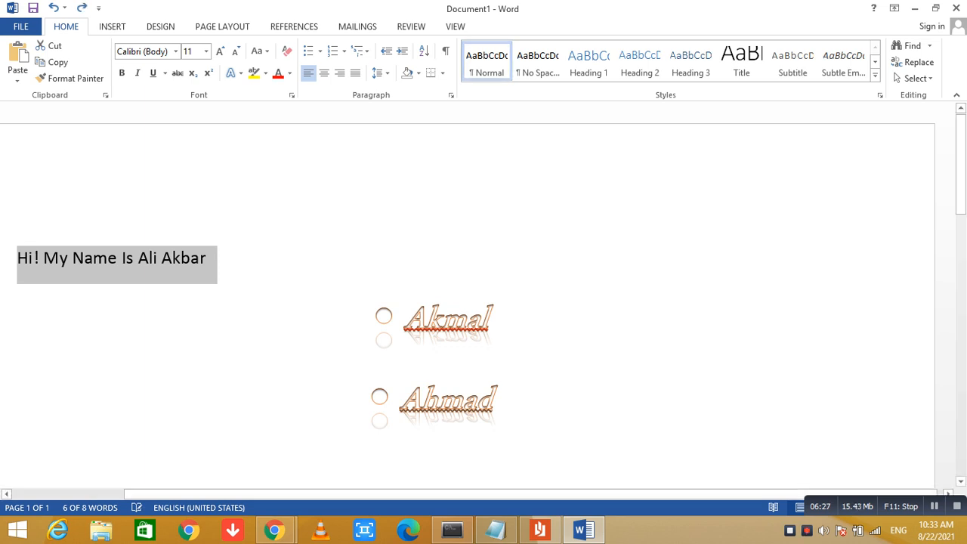
Undo the style changes made to the greeting line and deselect it
key(ctrl+z)
key(ctrl+z)
key(ctrl+z)
key(ctrl+z)
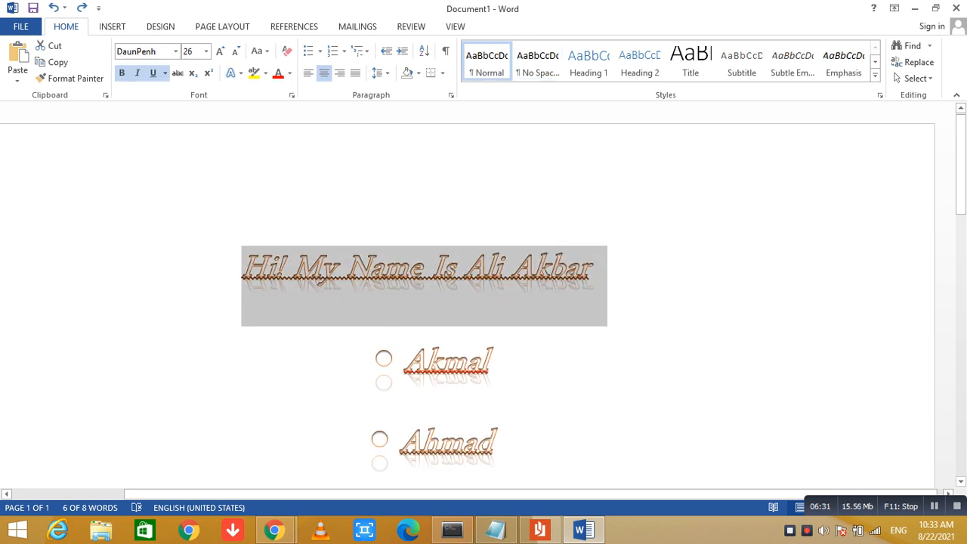
click(593, 274)
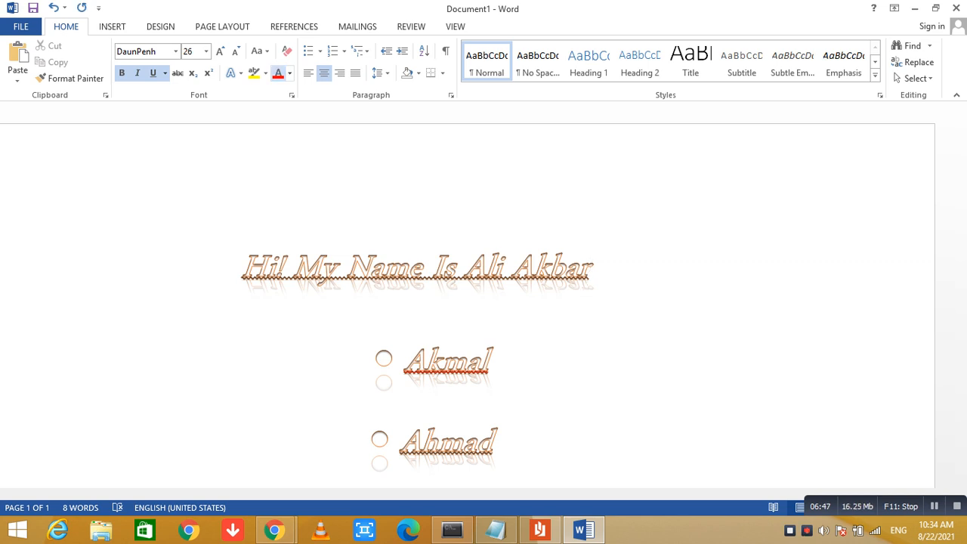
Set the greeting line's font colour to the third tint of the orange theme colour and deselect the text
click(290, 73)
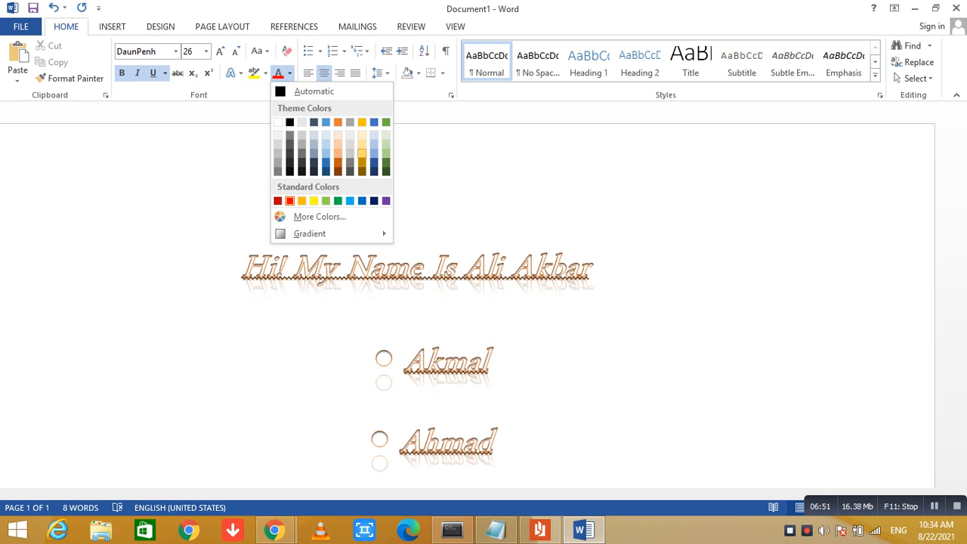
click(591, 274)
drag(243, 274, 604, 274)
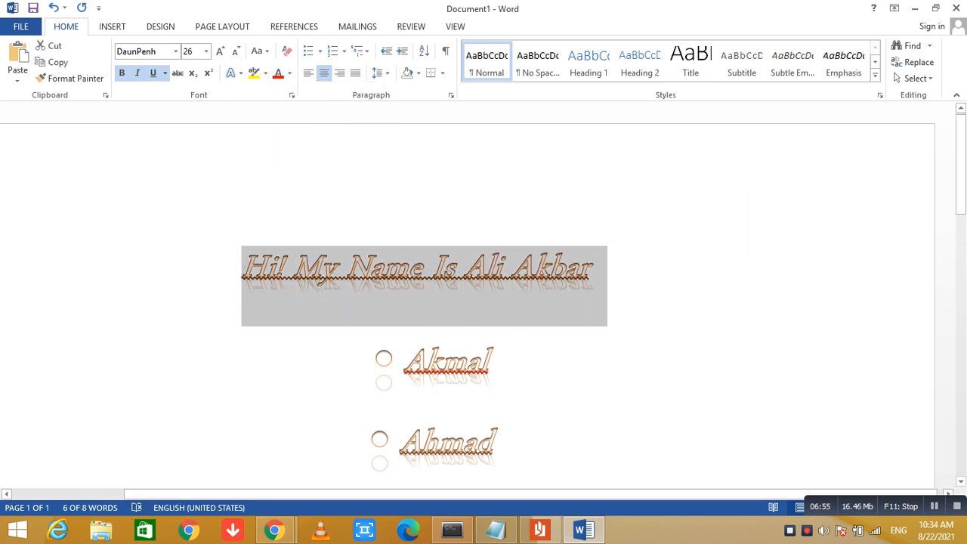
click(290, 72)
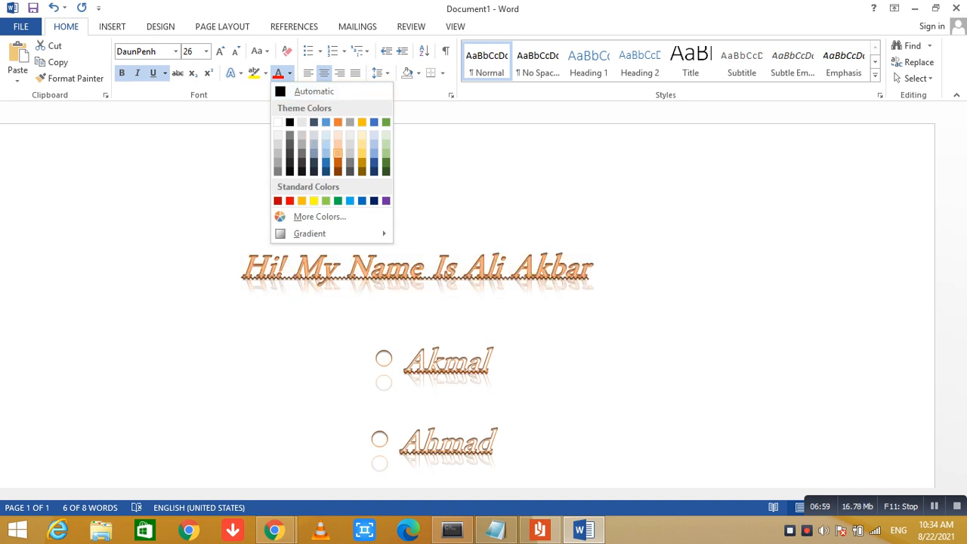
key(Escape)
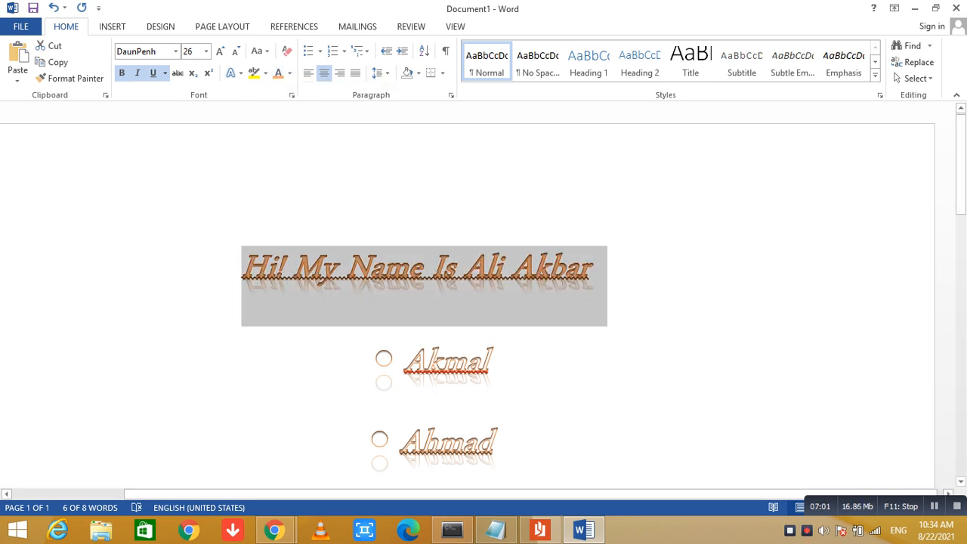
click(589, 273)
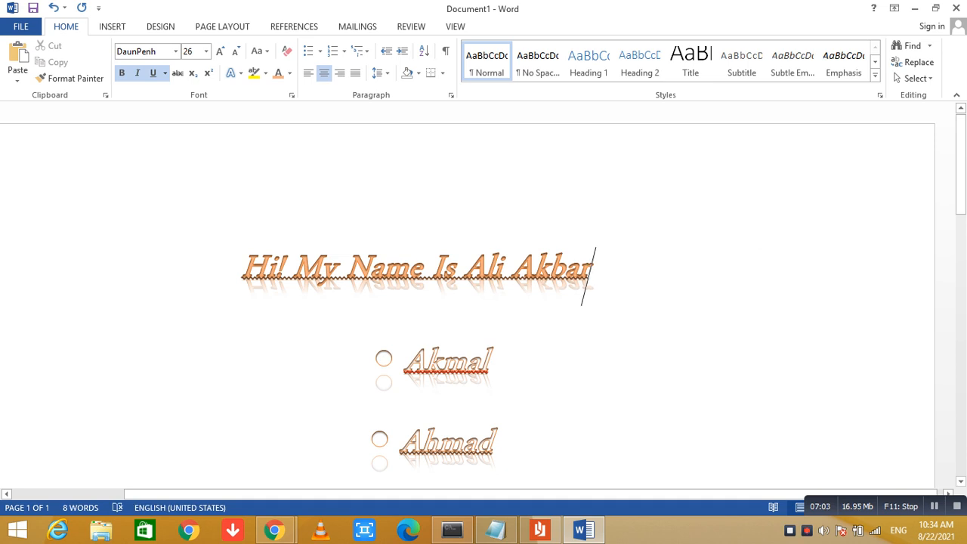